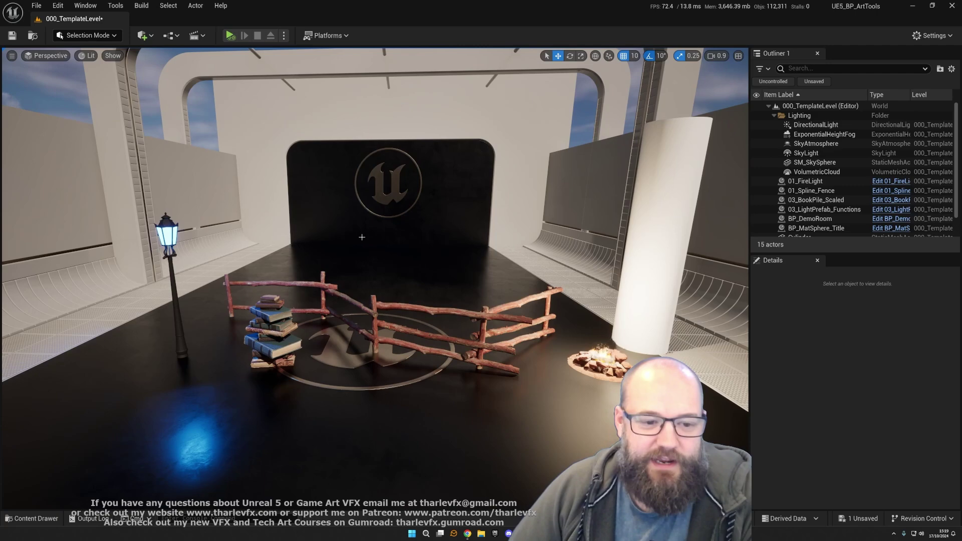
# Select the street lamp in the scene and test its Wall Mounted option by switching it on and back off.
pyautogui.click(166, 231)
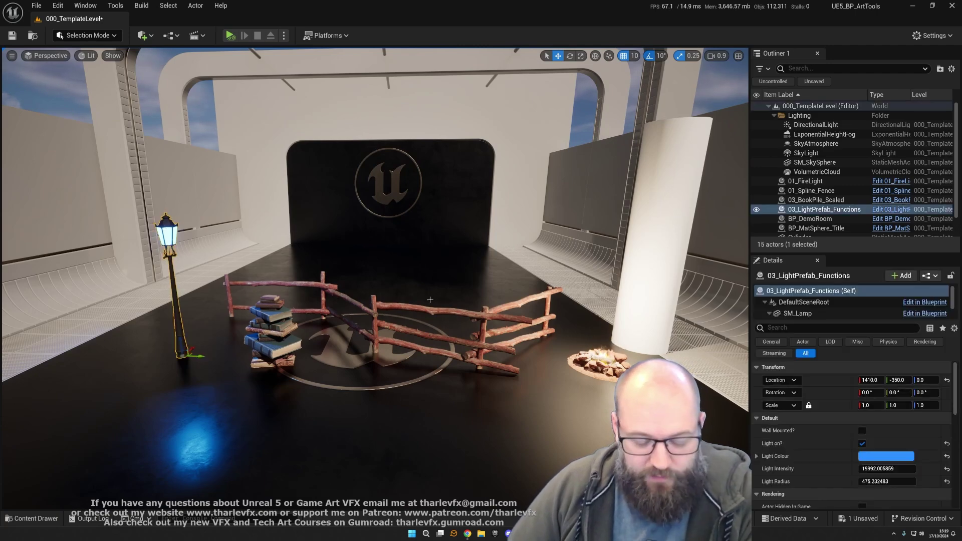
pyautogui.press('f')
pyautogui.moveTo(440, 344)
pyautogui.keyDown('alt'); pyautogui.mouseDown()
pyautogui.moveTo(496, 350)
pyautogui.moveTo(425, 338)
pyautogui.mouseUp(); pyautogui.keyUp('alt')
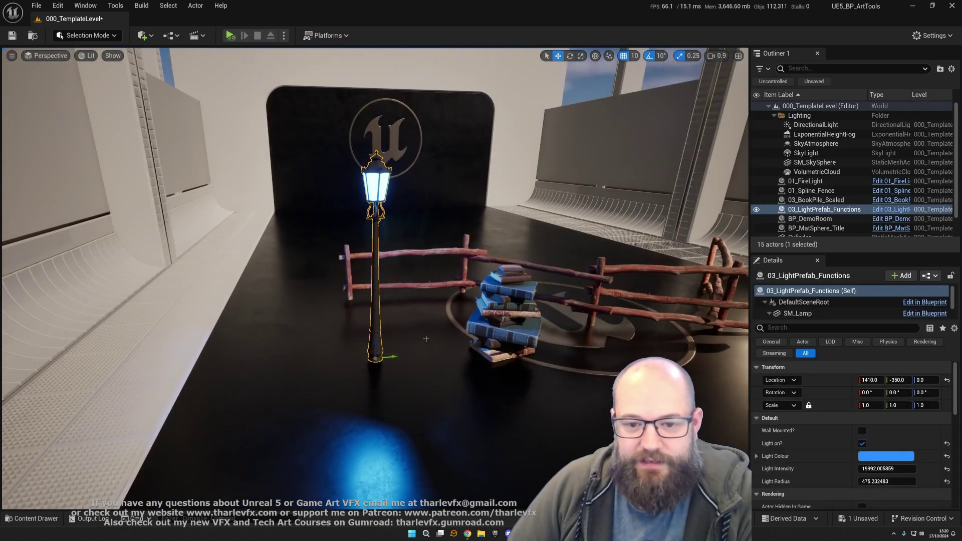
pyautogui.click(861, 432)
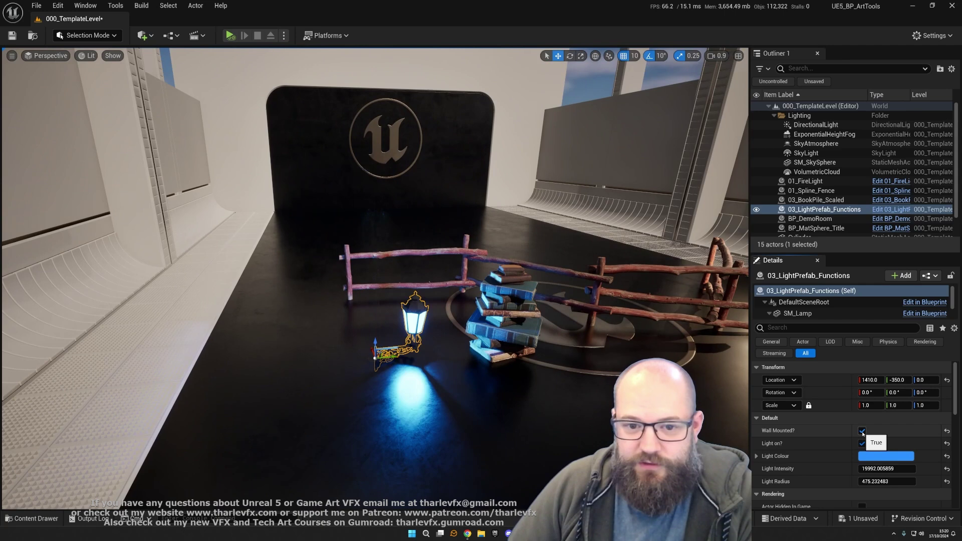
pyautogui.click(861, 431)
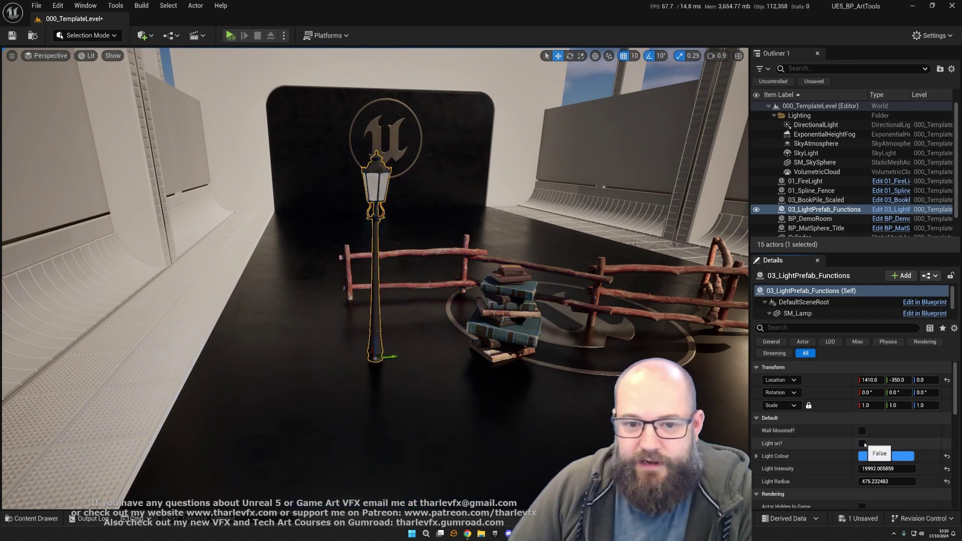
# Set the street lamp's Light Colour to a pale yellow-green.
pyautogui.click(863, 456)
pyautogui.click(846, 444)
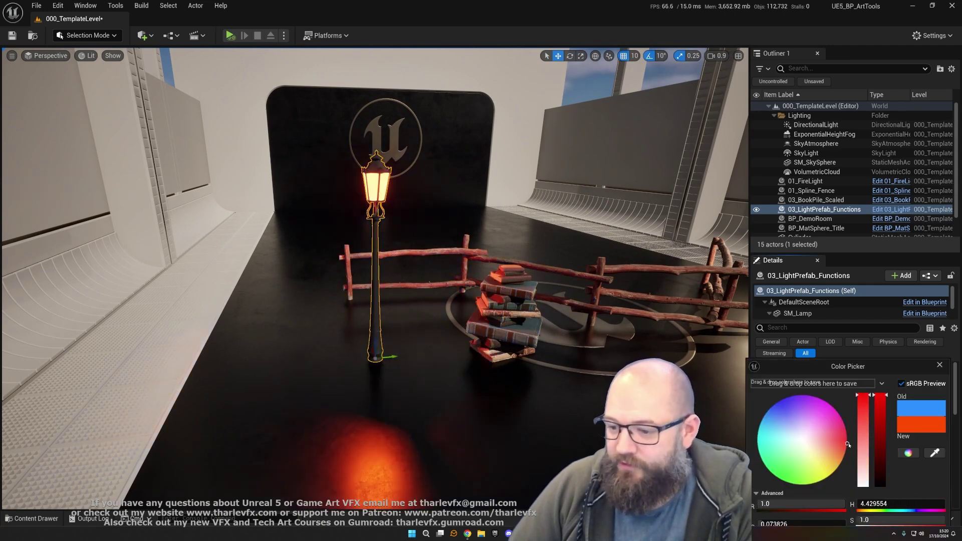
pyautogui.click(786, 455)
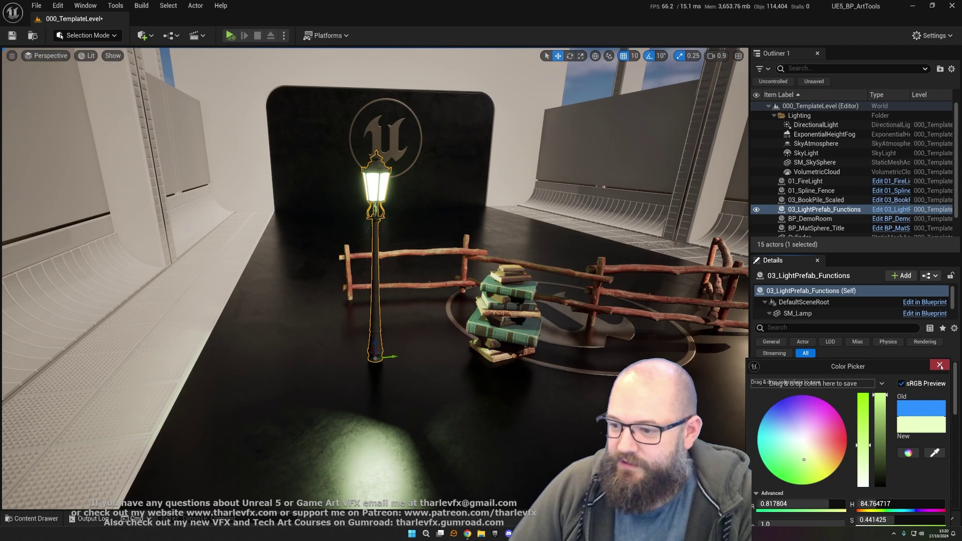
pyautogui.click(939, 364)
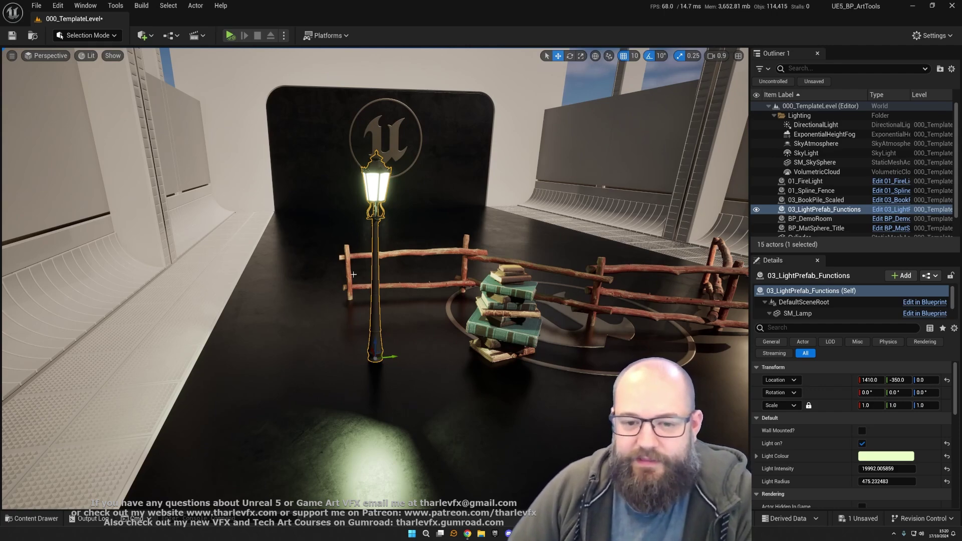
# Select the book pile and set its Number Of Books to 50.
pyautogui.click(505, 324)
pyautogui.press('f')
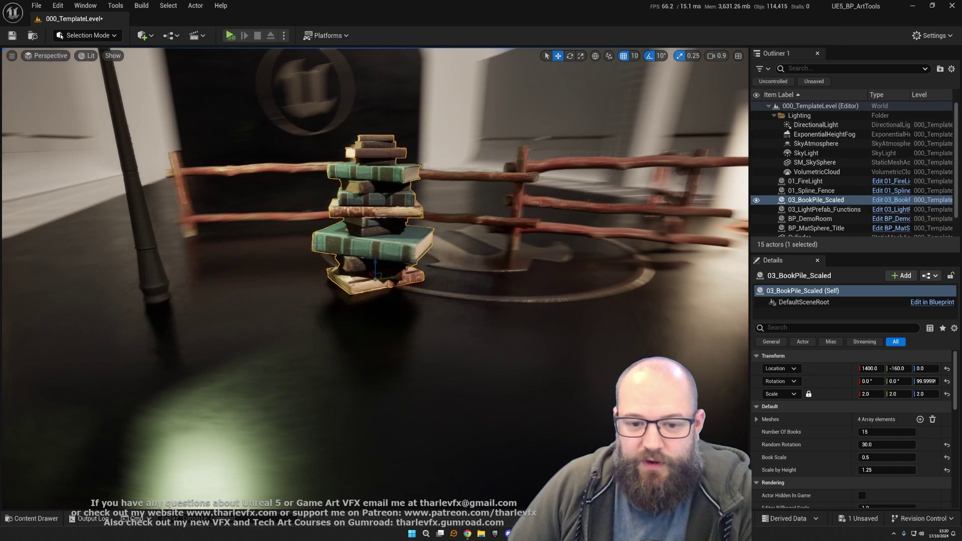
pyautogui.keyDown('alt'); pyautogui.moveTo(506, 325); pyautogui.dragTo(475, 371); pyautogui.keyUp('alt')
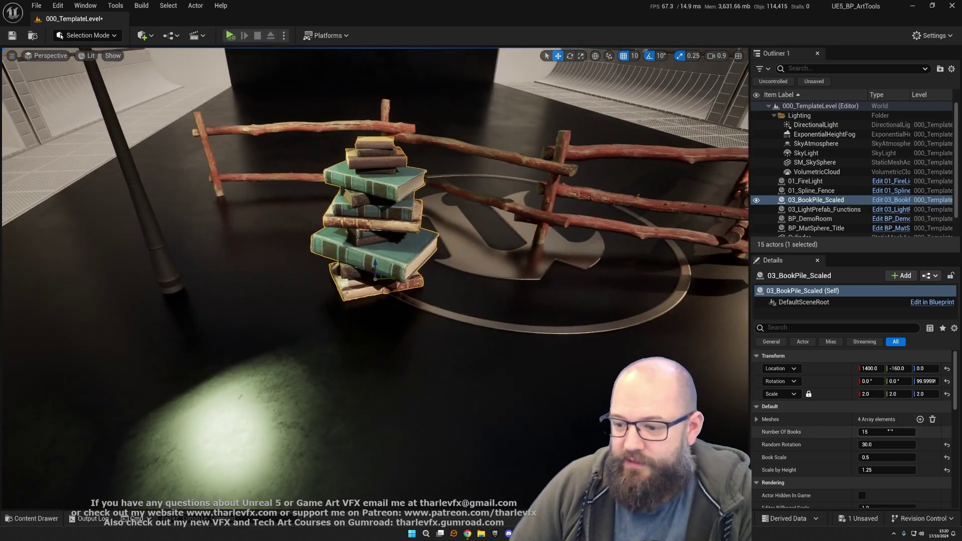
pyautogui.press('Return')
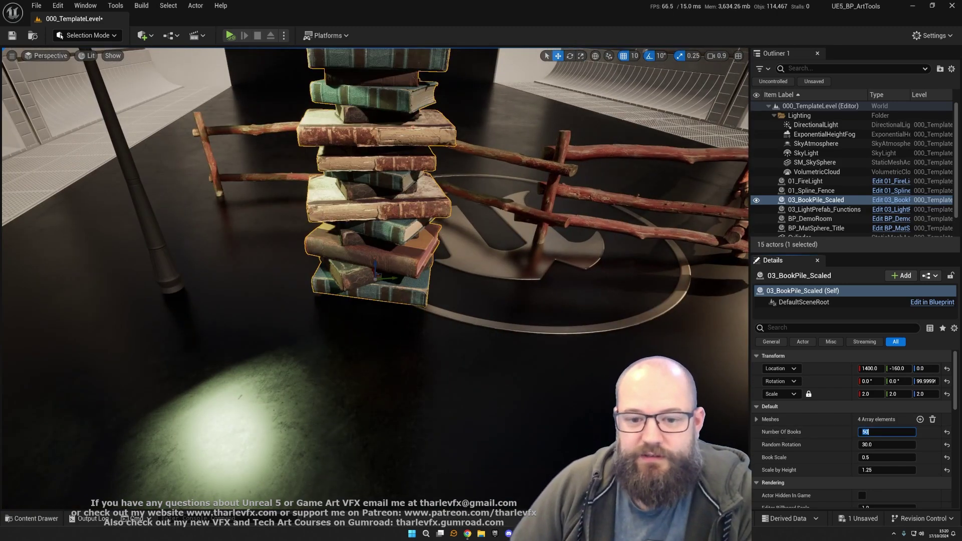
# Set the book pile's Random Rotation to 0.
pyautogui.moveTo(513, 380); pyautogui.dragTo(562, 411, button='right')
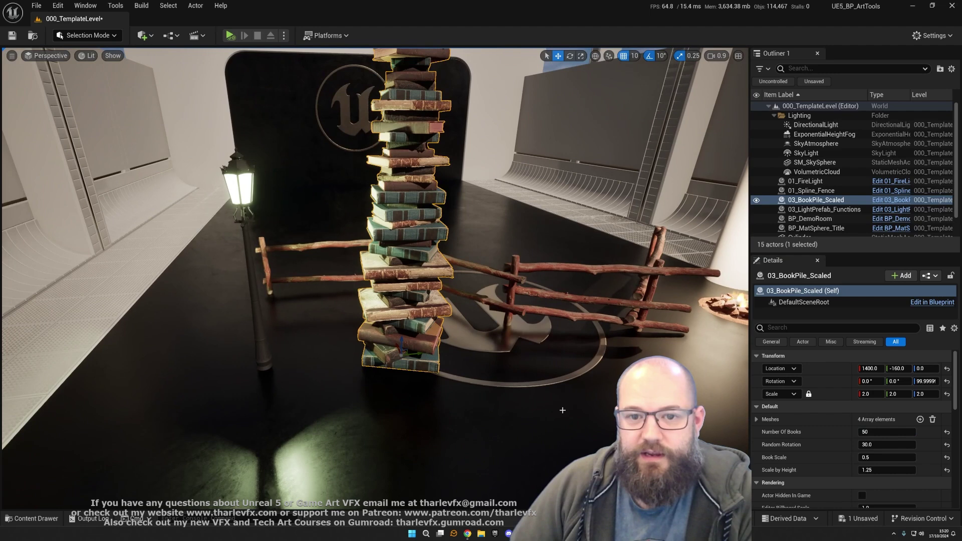
pyautogui.keyDown('alt'); pyautogui.moveTo(562, 410); pyautogui.dragTo(565, 404); pyautogui.keyUp('alt')
pyautogui.click(892, 444)
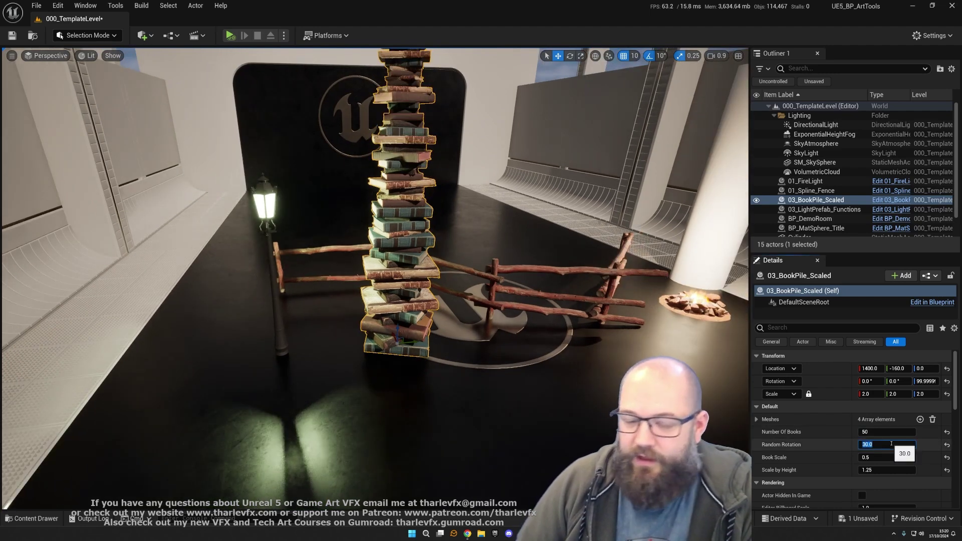
pyautogui.write('0')
pyautogui.press('Return')
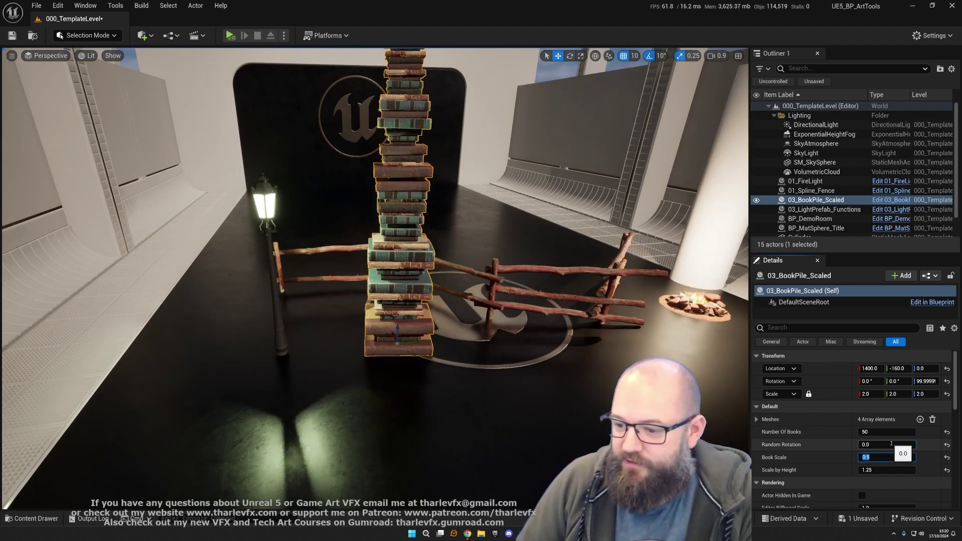
# Try a Book Scale of 1 on the book pile and return it to 0.5.
pyautogui.write('1')
pyautogui.press('Return')
pyautogui.write('0.5')
pyautogui.press('Return')
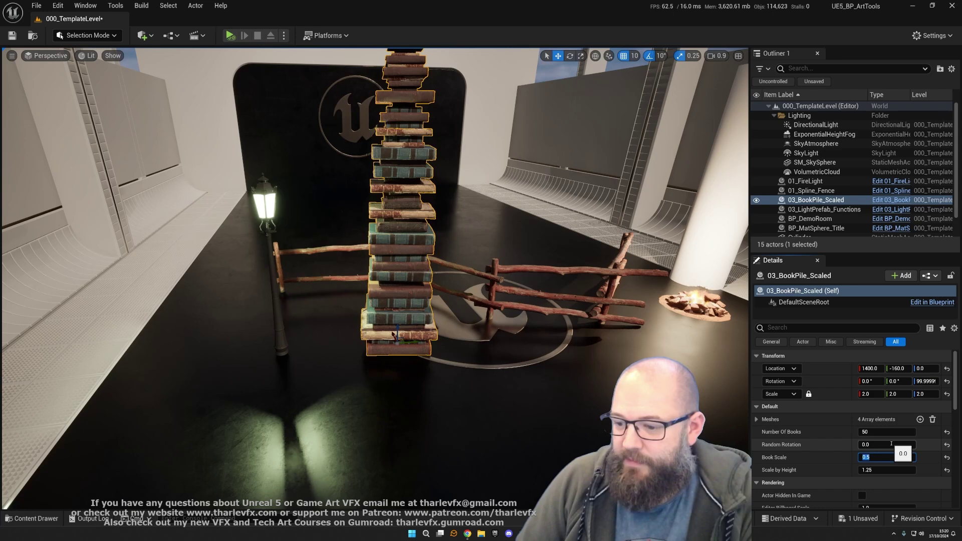
# Set the book pile's Scale by Height to 0.75 and expand its Meshes array to review the book meshes.
pyautogui.press('Tab')
pyautogui.write('.75')
pyautogui.press('Return')
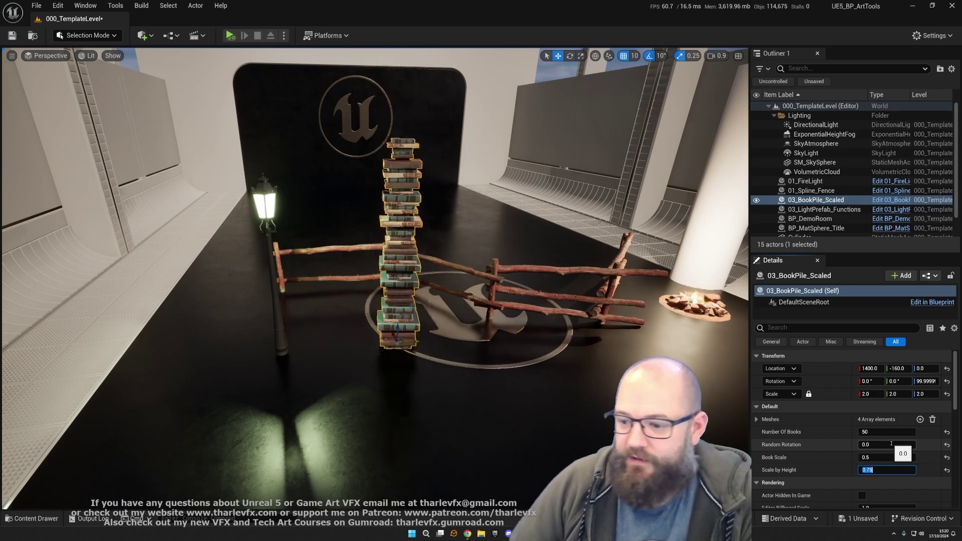
pyautogui.click(756, 420)
pyautogui.scroll(-1, 856, 460)
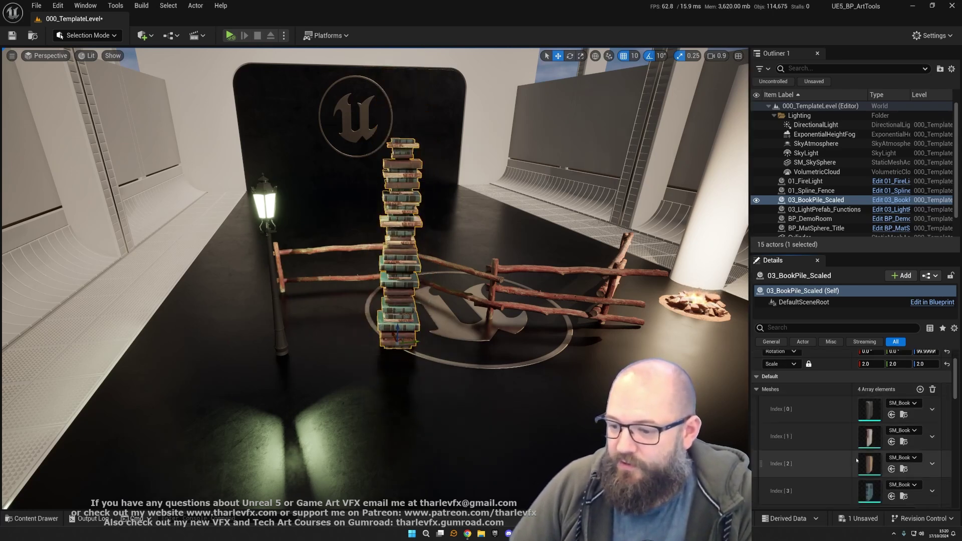
pyautogui.scroll(-2, 856, 460)
# Select the spline fence and reshape it by moving its third spline point to Y 170.
pyautogui.moveTo(400, 266); pyautogui.dragTo(416, 215, button='right')
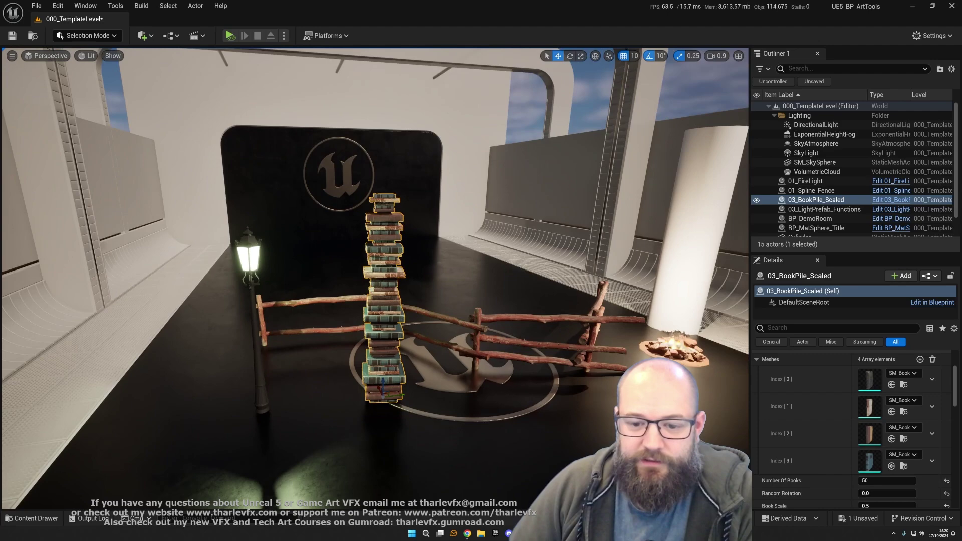
pyautogui.press('w')
pyautogui.moveTo(459, 335); pyautogui.dragTo(459, 369, button='right')
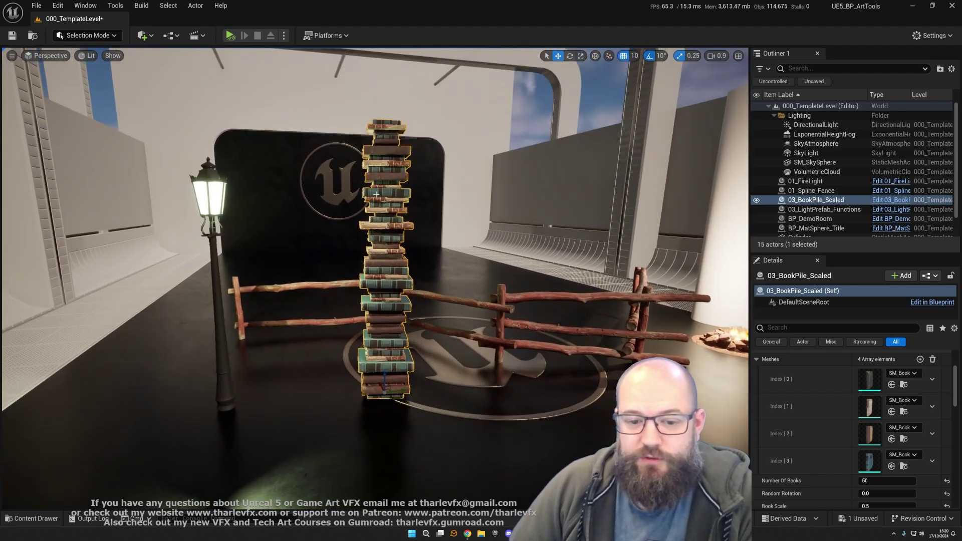
pyautogui.click(497, 308)
pyautogui.press('f')
pyautogui.keyDown('alt'); pyautogui.moveTo(481, 280); pyautogui.dragTo(480, 351); pyautogui.keyUp('alt')
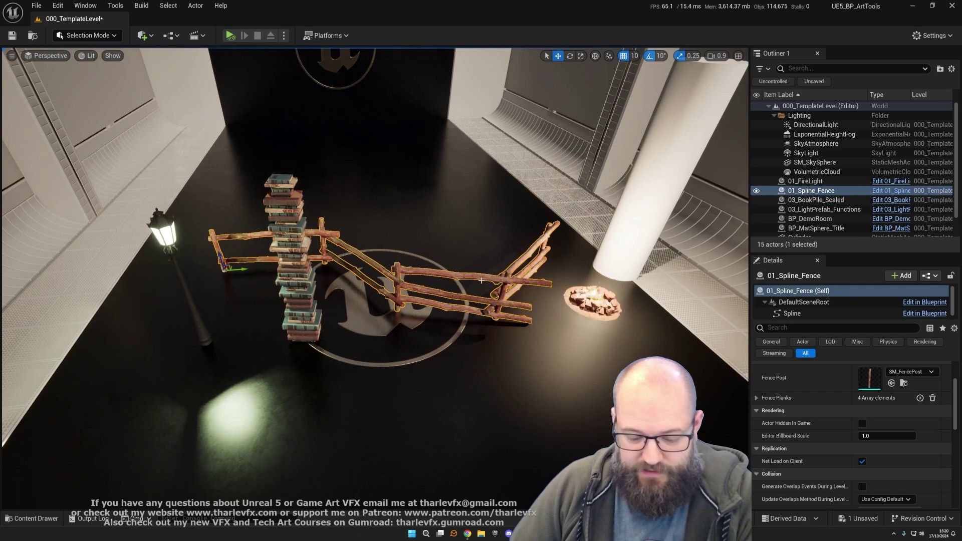
pyautogui.press('g')
pyautogui.click(459, 336)
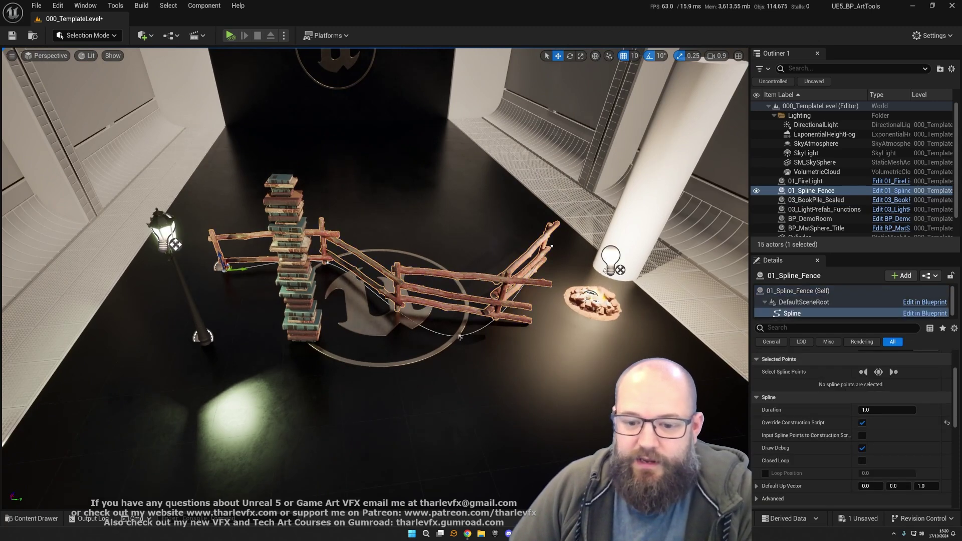
pyautogui.click(458, 337)
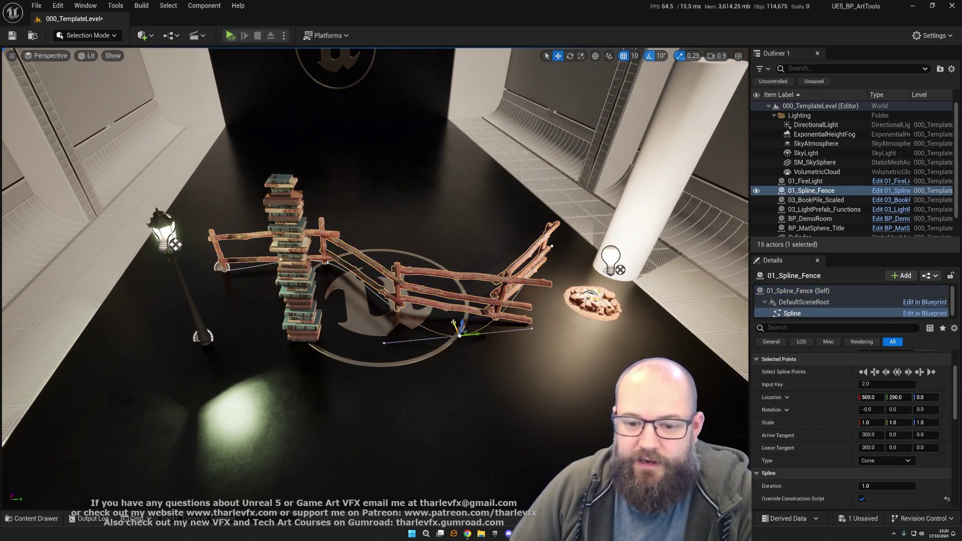
pyautogui.moveTo(454, 322); pyautogui.dragTo(439, 289)
pyautogui.moveTo(439, 289)
pyautogui.mouseDown(button='right')
pyautogui.moveTo(419, 289)
pyautogui.moveTo(440, 272)
pyautogui.mouseUp(button='right')
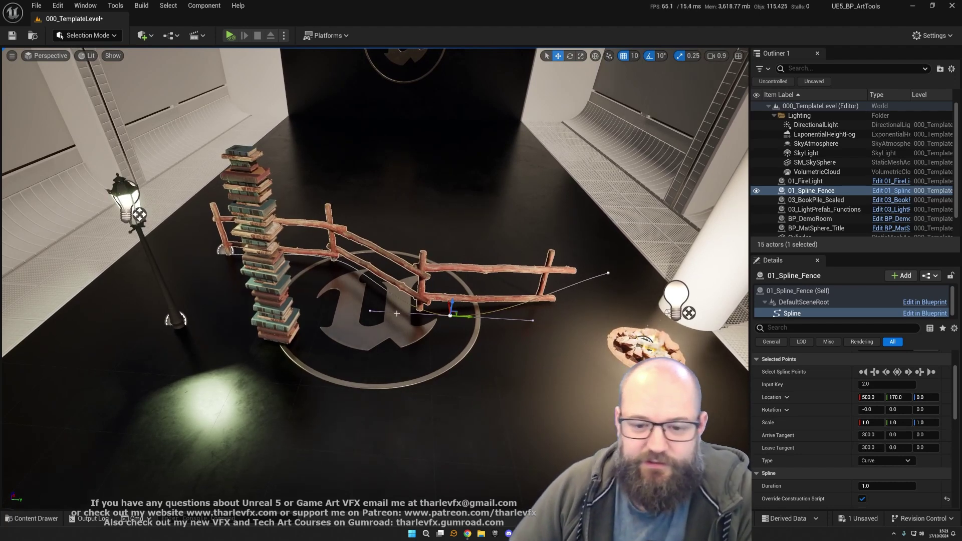
pyautogui.moveTo(466, 316); pyautogui.dragTo(500, 276)
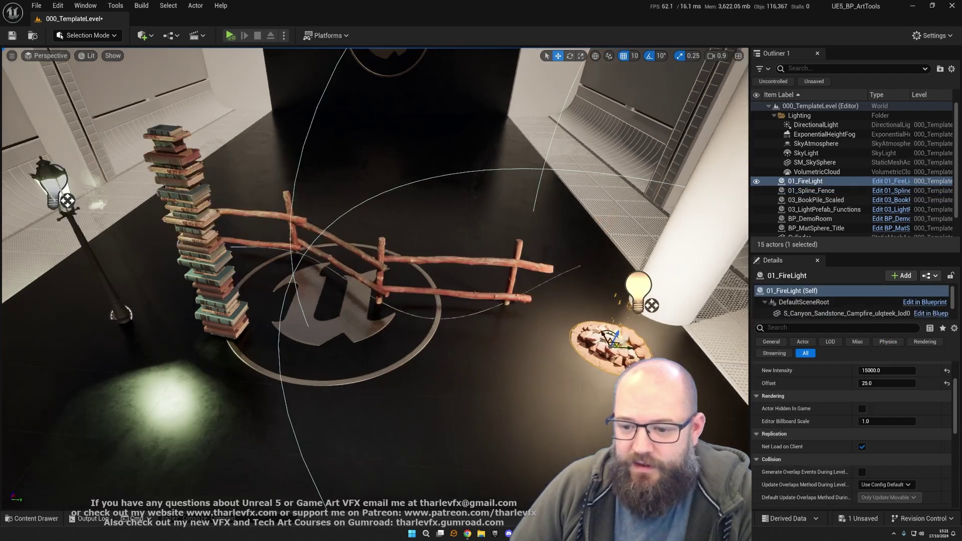
# Simulate the level to examine the campfire's light and flames up close, and stop the simulation.
pyautogui.press('f')
pyautogui.keyDown('alt'); pyautogui.moveTo(478, 317); pyautogui.dragTo(478, 231); pyautogui.keyUp('alt')
pyautogui.hotkey('alt', 's')
pyautogui.keyDown('alt'); pyautogui.moveTo(479, 316); pyautogui.dragTo(504, 341); pyautogui.keyUp('alt')
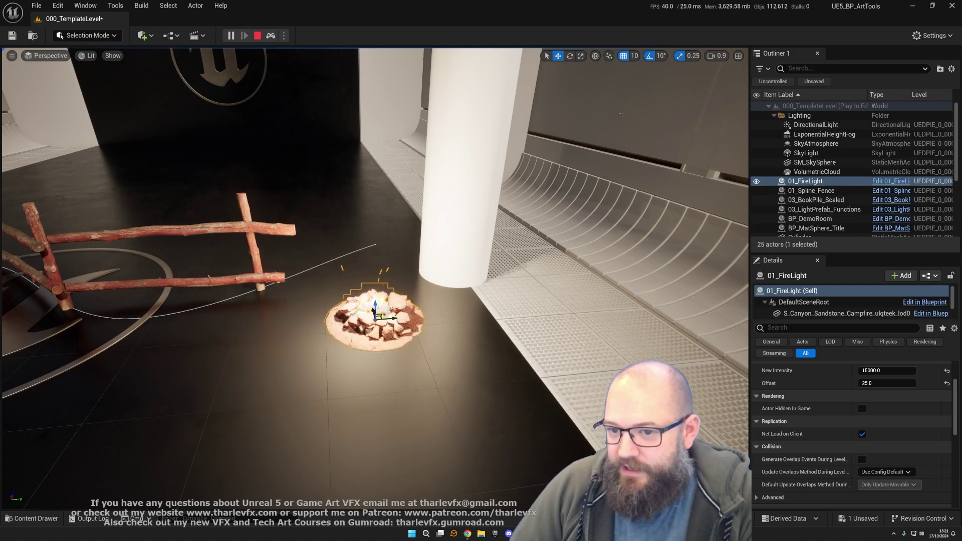
pyautogui.moveTo(551, 278); pyautogui.dragTo(639, 239, button='right')
pyautogui.press('w')
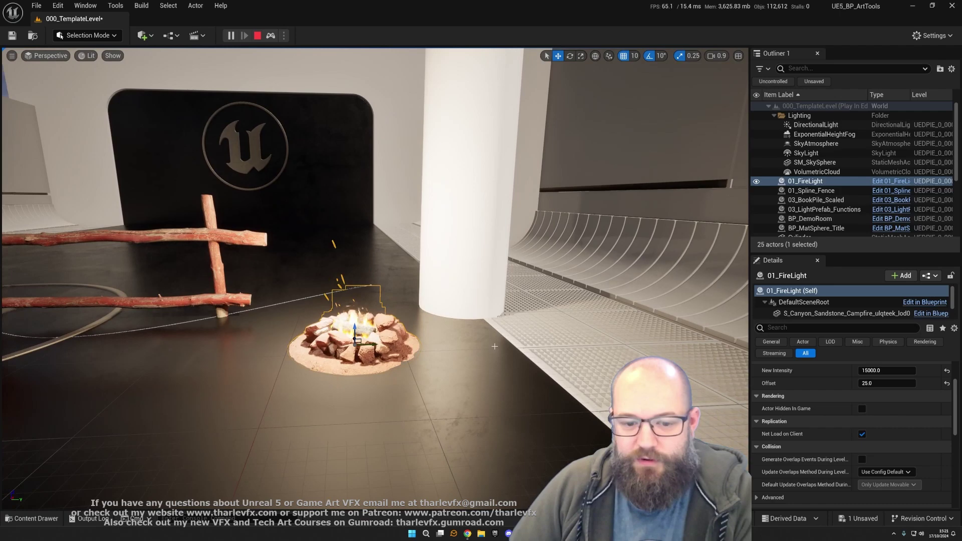
pyautogui.press('Escape')
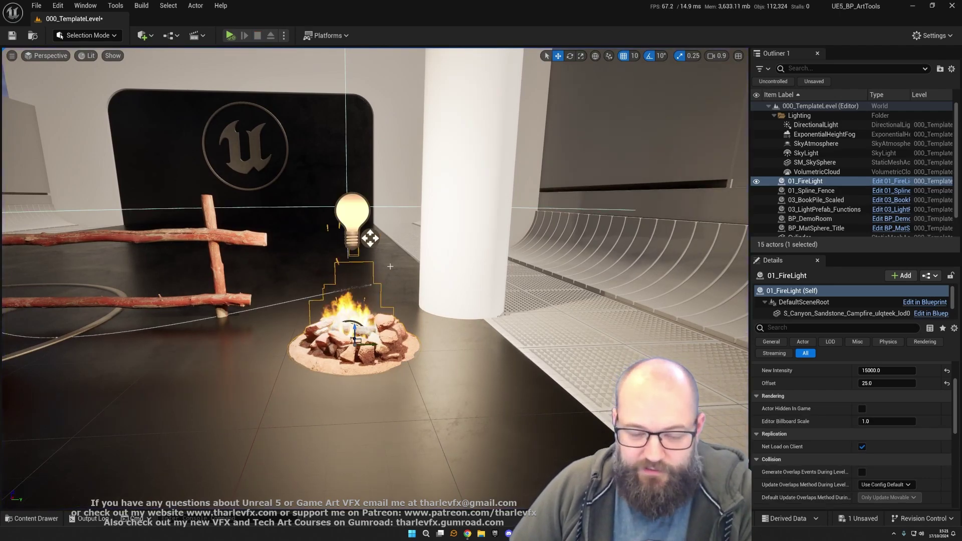
pyautogui.press('s')
pyautogui.moveTo(391, 266); pyautogui.dragTo(339, 266, button='right')
pyautogui.press('Escape')
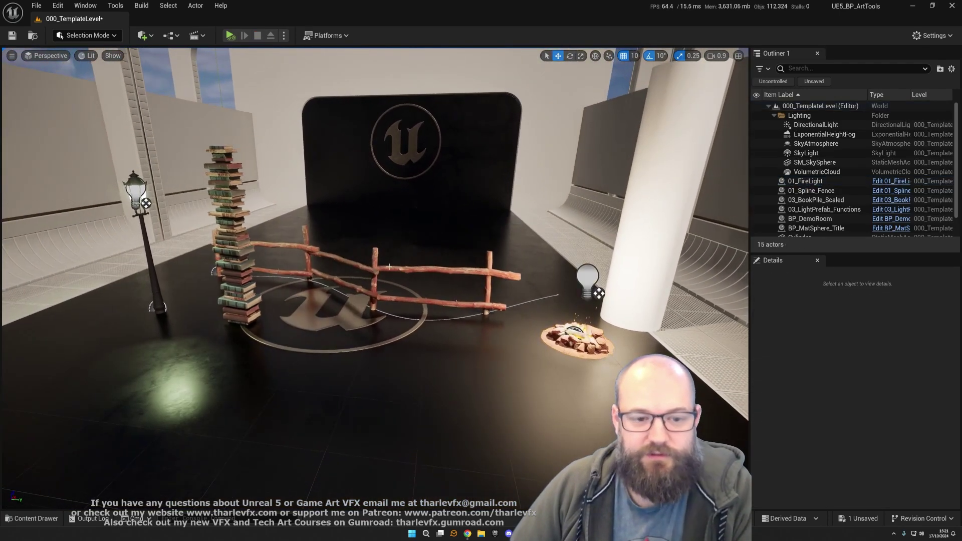
# Open the 01_IntroductionToBPs level from the 00_Levels folder.
pyautogui.hotkey('ctrl', 'space')
pyautogui.doubleClick(376, 351)
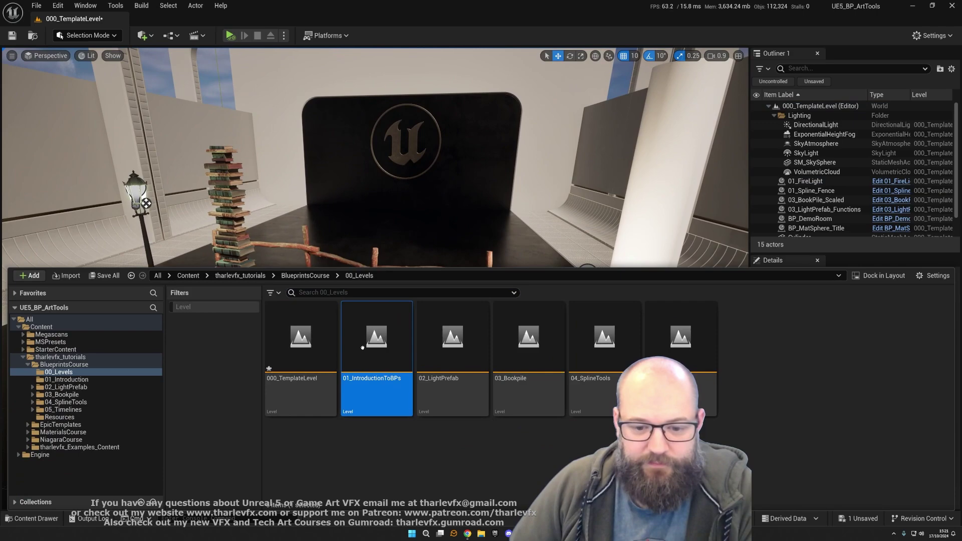
pyautogui.click(509, 332)
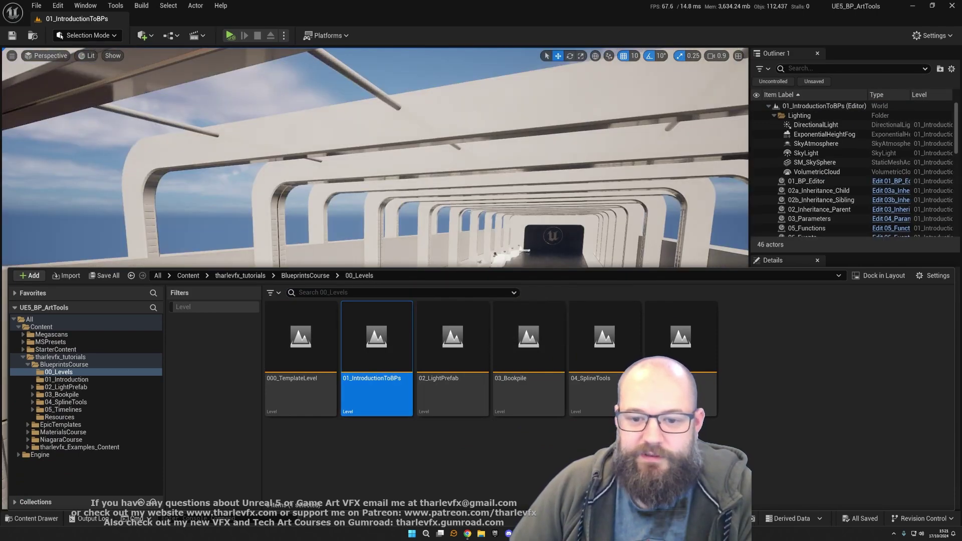
pyautogui.rightClick(501, 221)
pyautogui.press('Escape')
pyautogui.press('Escape')
# Look along the level's Blueprint examples, starting from bookmark 1 and passing the inheritance and Parameters exhibits.
pyautogui.moveTo(501, 220); pyautogui.dragTo(471, 253, button='right')
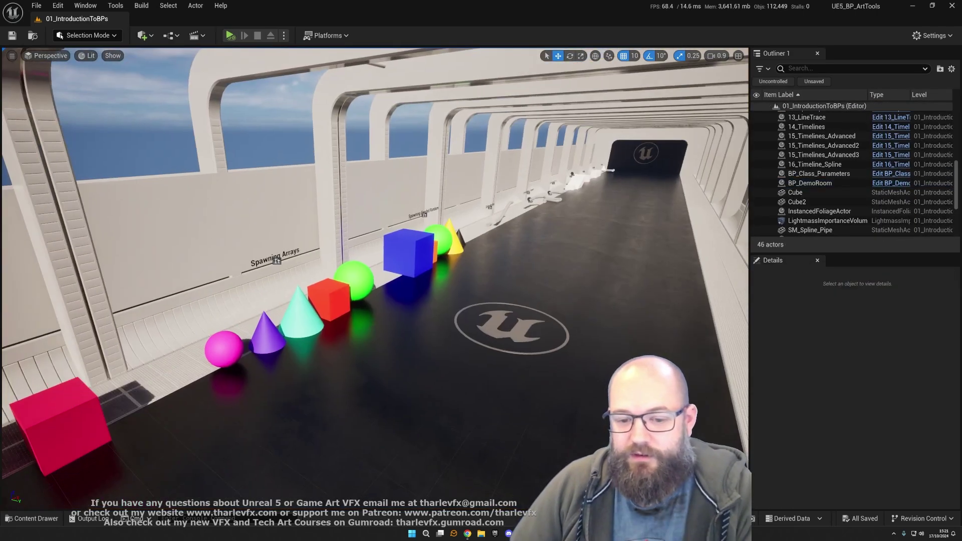
pyautogui.press('1')
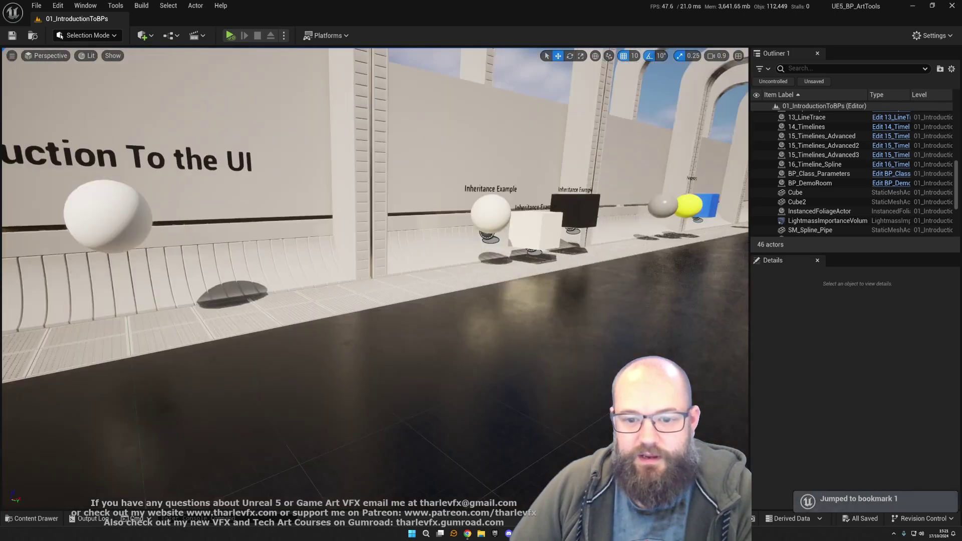
pyautogui.moveTo(471, 253); pyautogui.dragTo(533, 266, button='right')
pyautogui.press('1')
pyautogui.press('w')
pyautogui.scroll(1, 470, 253)
pyautogui.moveTo(471, 253); pyautogui.dragTo(458, 268, button='right')
pyautogui.click(459, 241)
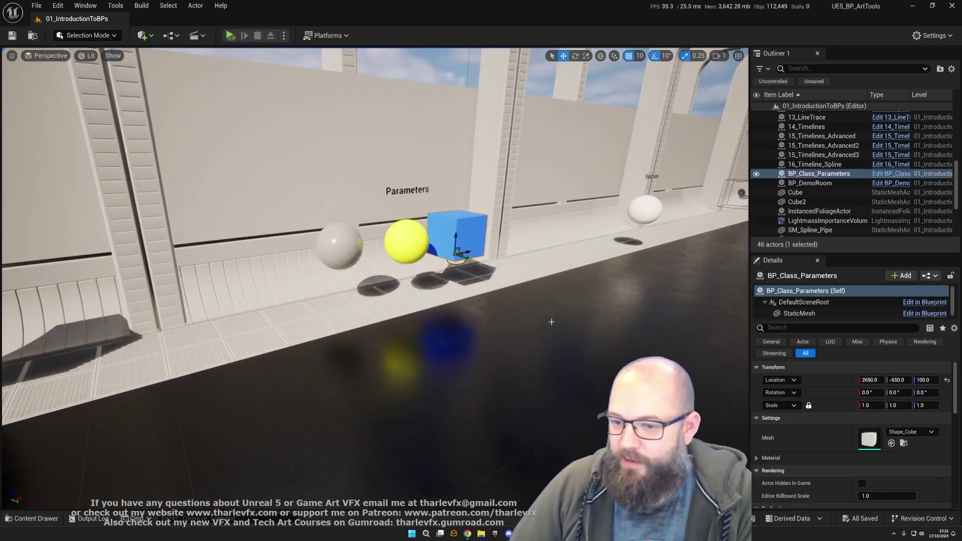
pyautogui.press('w')
pyautogui.moveTo(550, 322); pyautogui.dragTo(737, 318, button='right')
pyautogui.press('w')
pyautogui.press('e')
pyautogui.scroll(1, 556, 301)
pyautogui.moveTo(375, 276); pyautogui.dragTo(375, 275, button='right')
# Open the 02_LightPrefab level from the 00_Levels folder.
pyautogui.hotkey('ctrl', 'space')
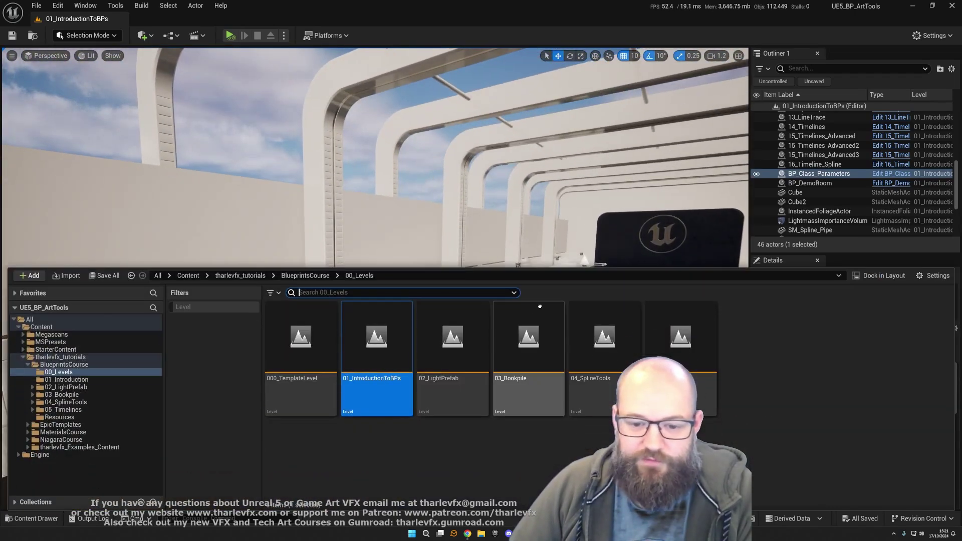
pyautogui.doubleClick(460, 405)
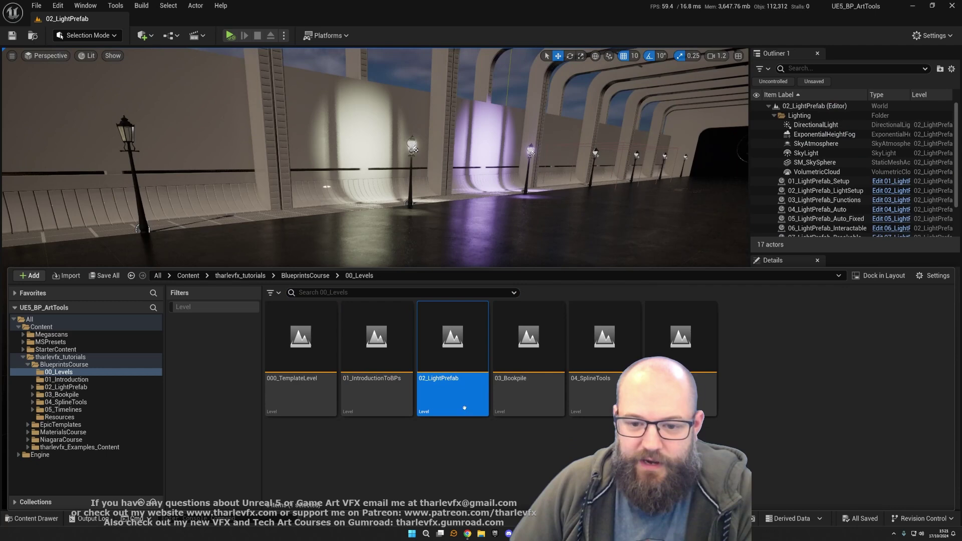
pyautogui.click(652, 236)
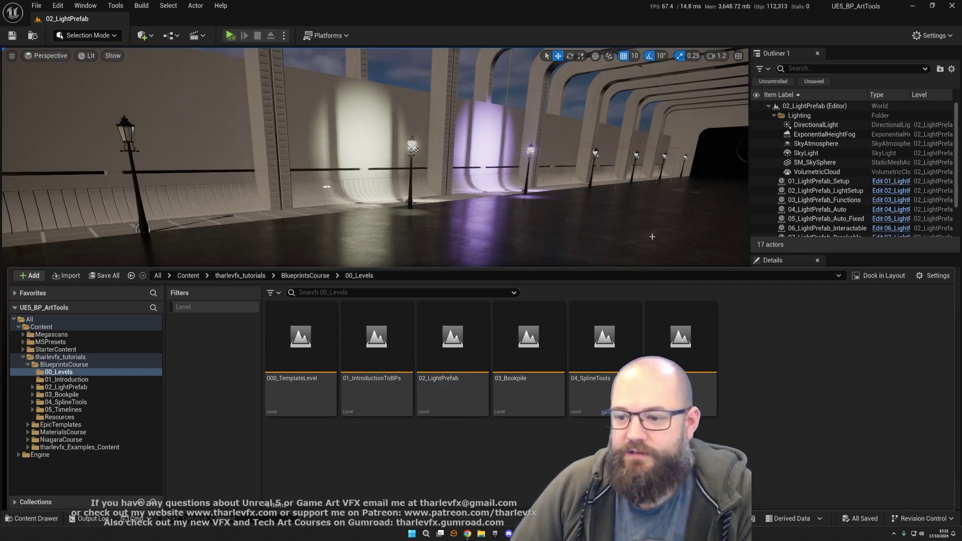
# Open the 03_Bookpile level from the 00_Levels folder and look over its row of book pile examples.
pyautogui.press('Escape')
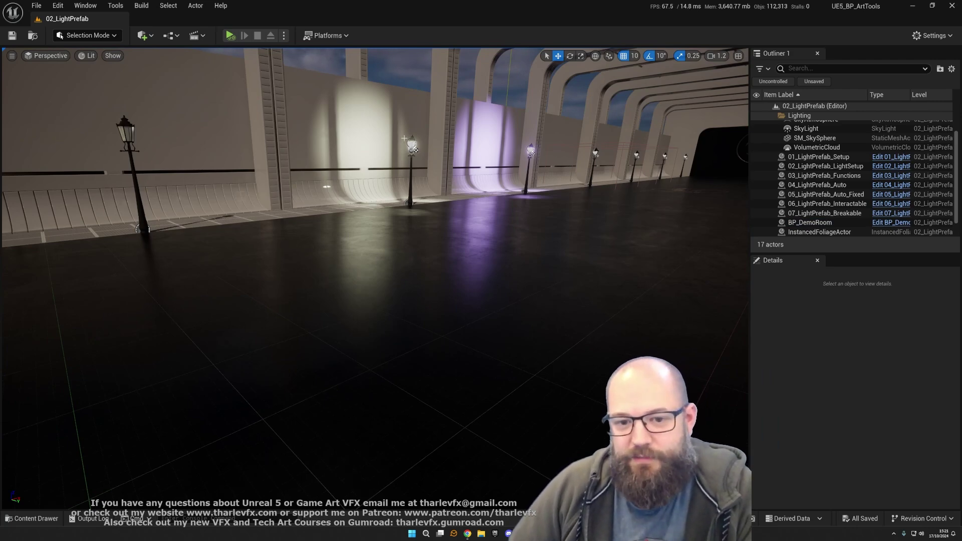
pyautogui.hotkey('ctrl', 'space')
pyautogui.doubleClick(528, 351)
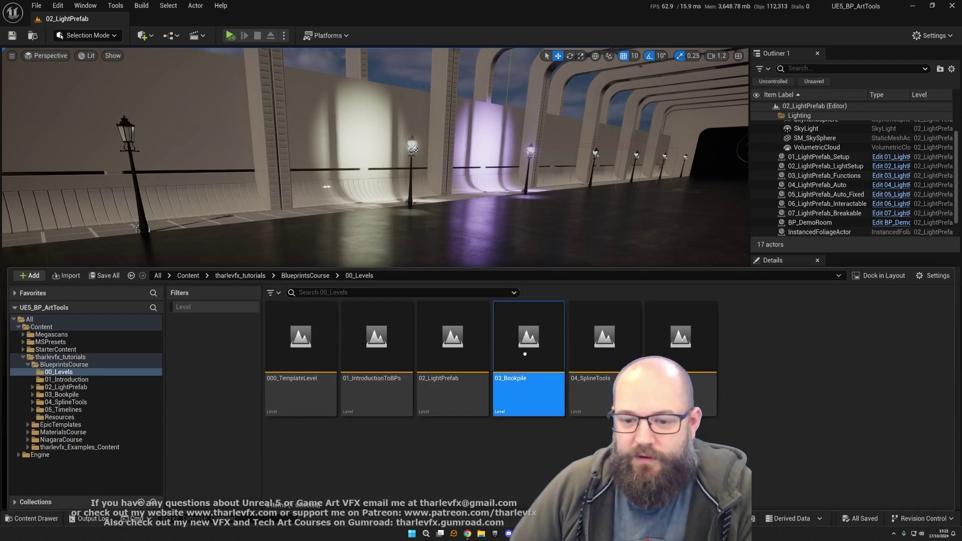
pyautogui.moveTo(375, 158); pyautogui.dragTo(421, 161, button='right')
pyautogui.click(493, 281)
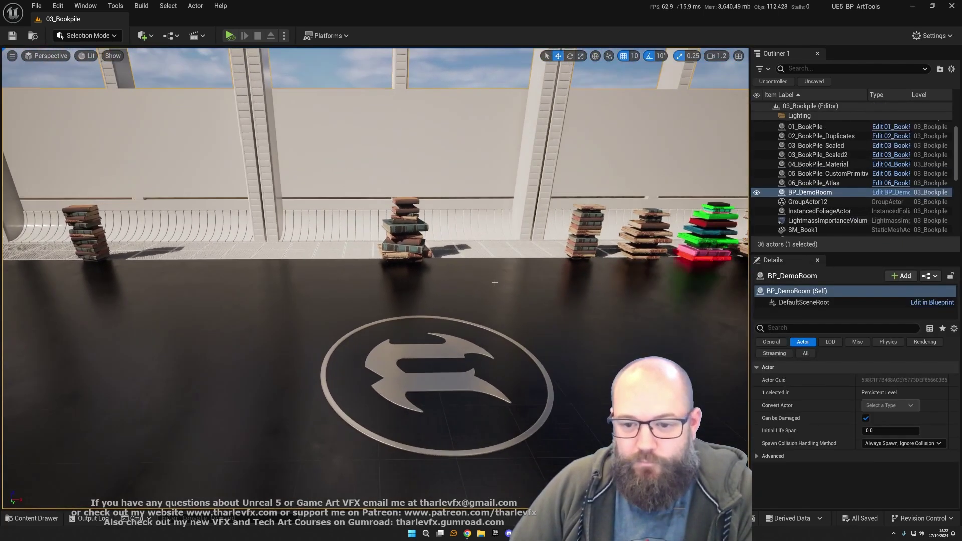
# Open the 04_SplineTools level from the 00_Levels folder and look around its spline fence and book stack examples.
pyautogui.hotkey('ctrl', 'space')
pyautogui.doubleClick(604, 340)
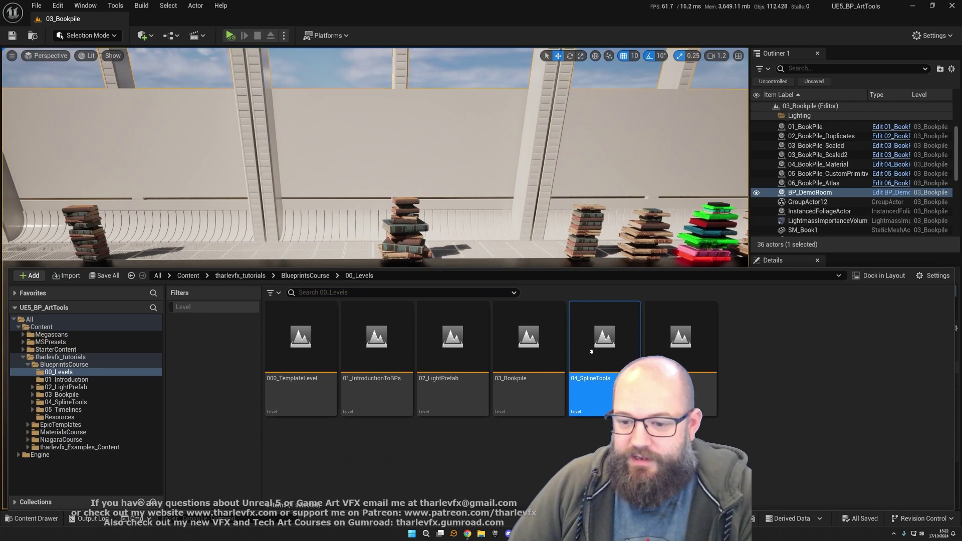
pyautogui.click(550, 231)
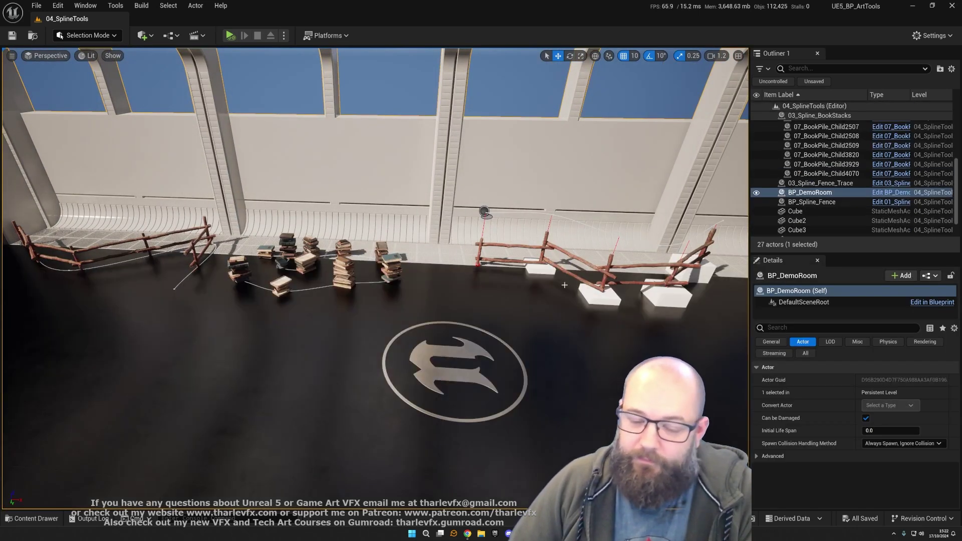
pyautogui.moveTo(375, 278); pyautogui.dragTo(340, 285, button='right')
pyautogui.moveTo(514, 295); pyautogui.dragTo(550, 276, button='right')
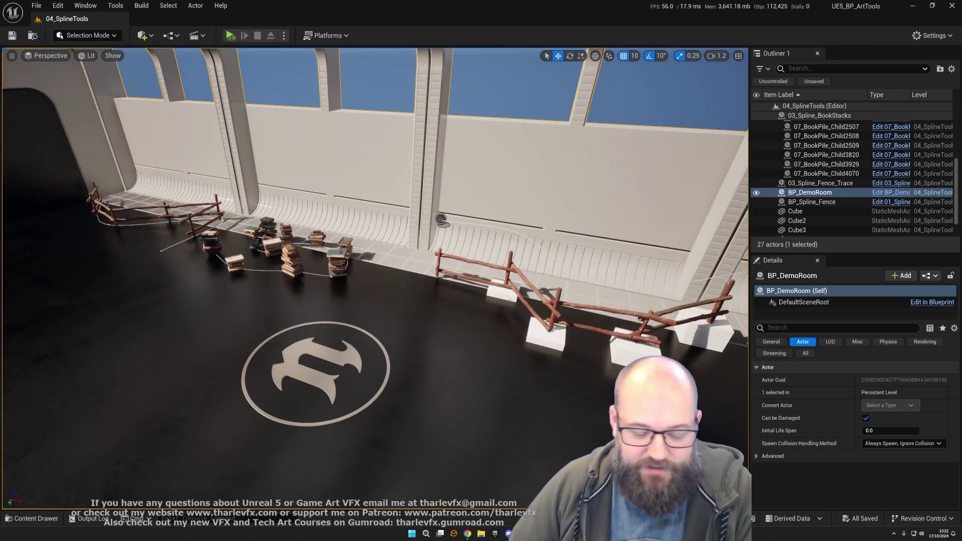
pyautogui.moveTo(341, 266); pyautogui.dragTo(553, 397, button='right')
# Switch to the browser showing the Unreal 5 Blueprint Tools for Artists product page on Gumroad.
pyautogui.hotkey('alt', 'Tab')
pyautogui.hotkey('alt', 'Tab')
pyautogui.click(781, 239)
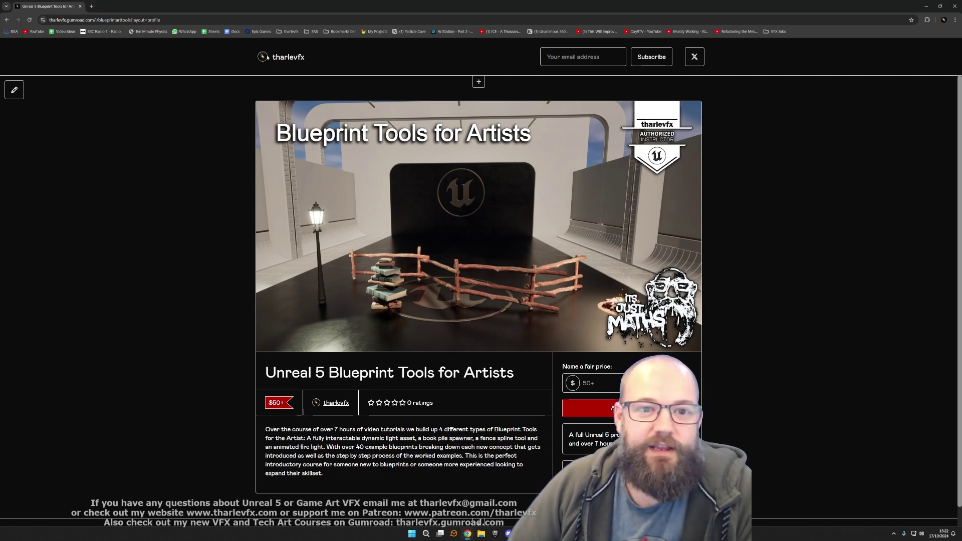
# Browse the tharlevfx store's products, view the Unreal 5 Tech Art Bundle page, and return to the product list.
pyautogui.click(291, 58)
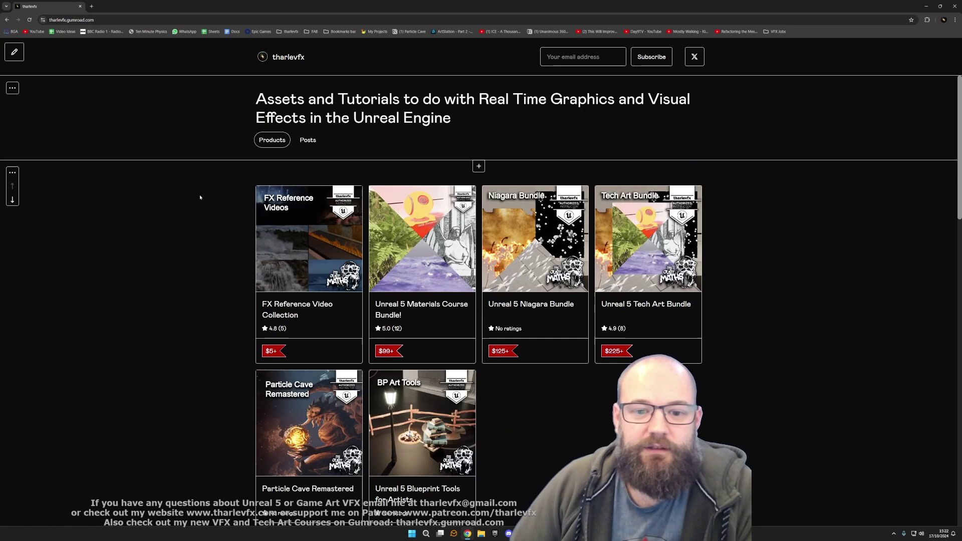
pyautogui.scroll(-1, 661, 207)
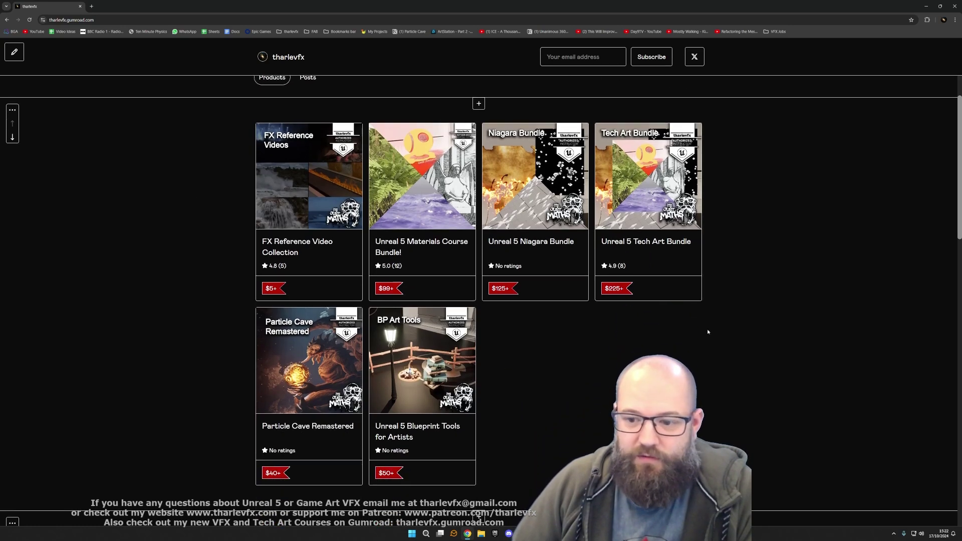
pyautogui.click(646, 202)
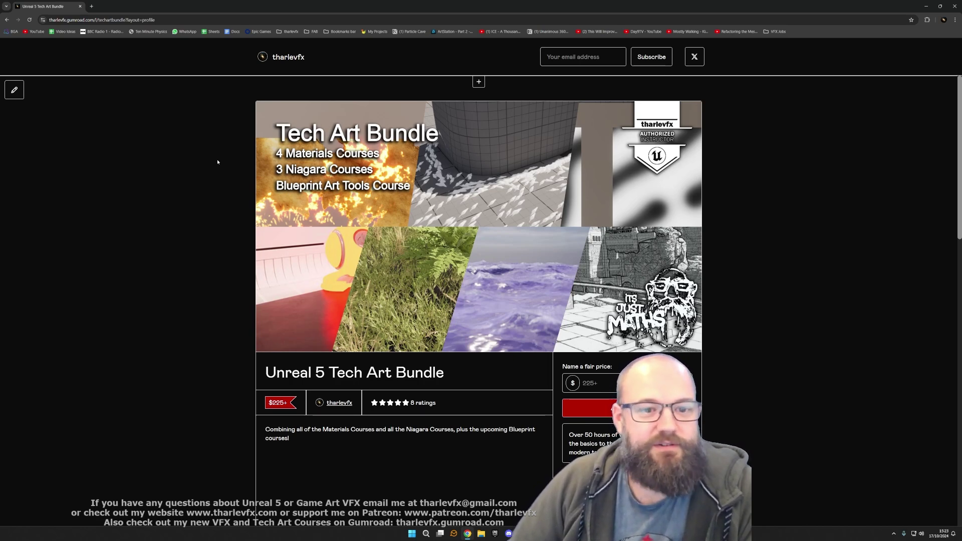
pyautogui.hotkey('alt', 'Left')
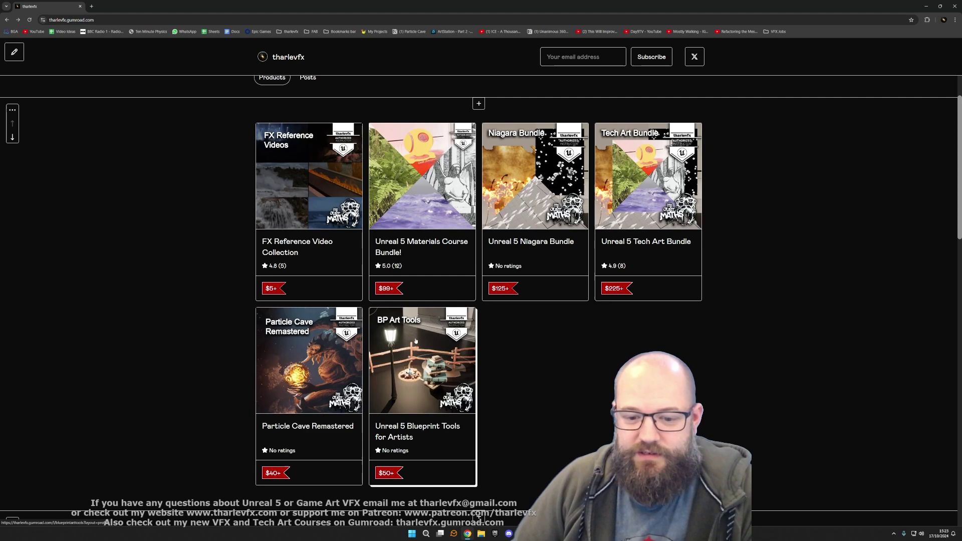